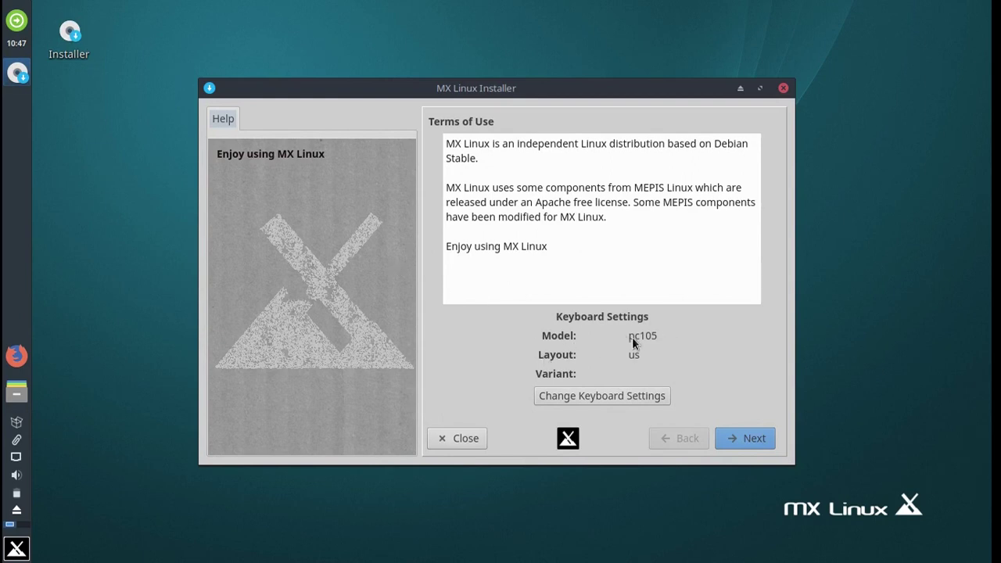
Accept the terms of use and continue to the installation disk page.
{"action": "left_click", "coordinate": [754, 439]}
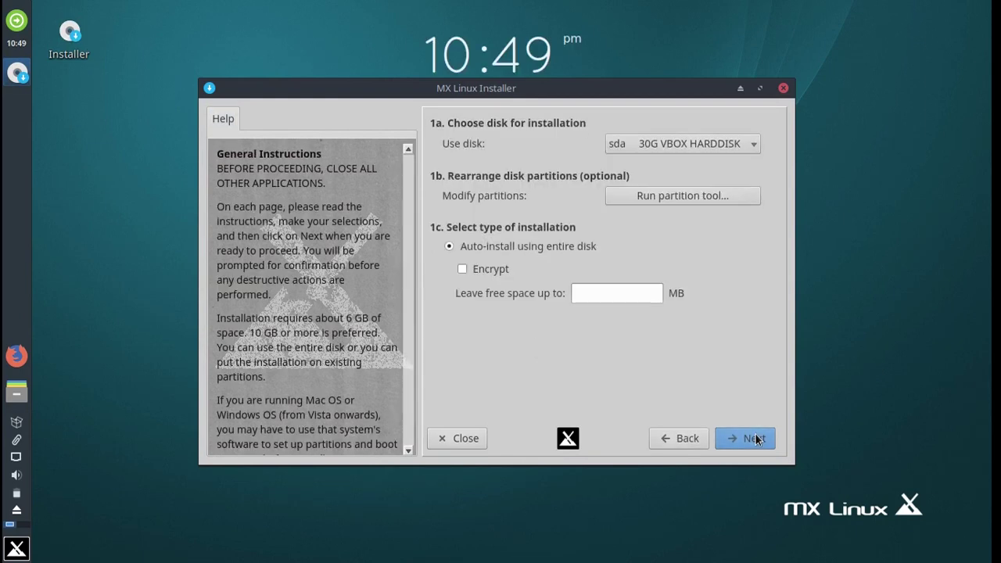
Launch GParted and write a new gpt partition table to /dev/sda.
{"action": "left_click", "coordinate": [676, 199]}
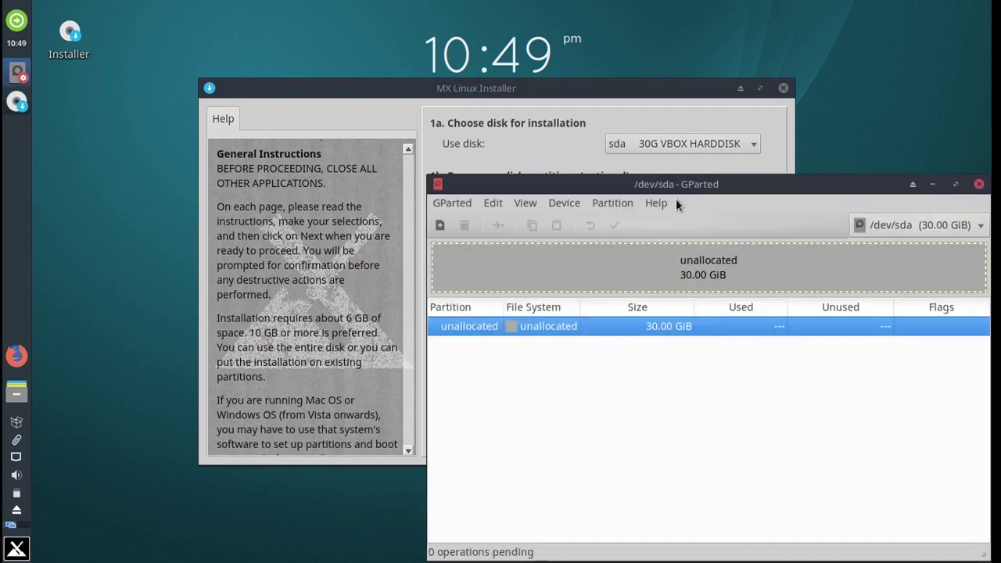
{"action": "left_click", "coordinate": [567, 201]}
{"action": "left_click", "coordinate": [588, 225]}
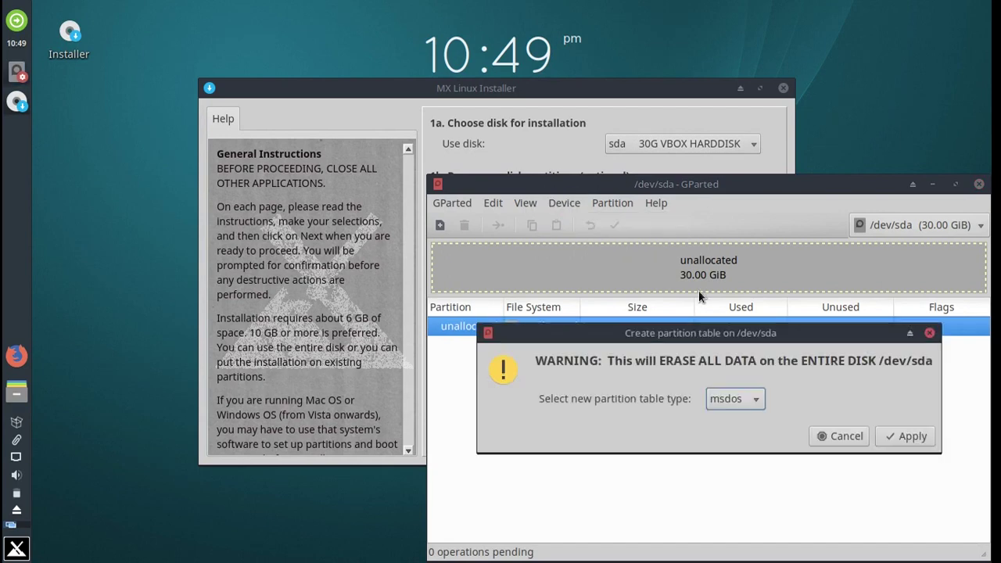
{"action": "left_click", "coordinate": [734, 397]}
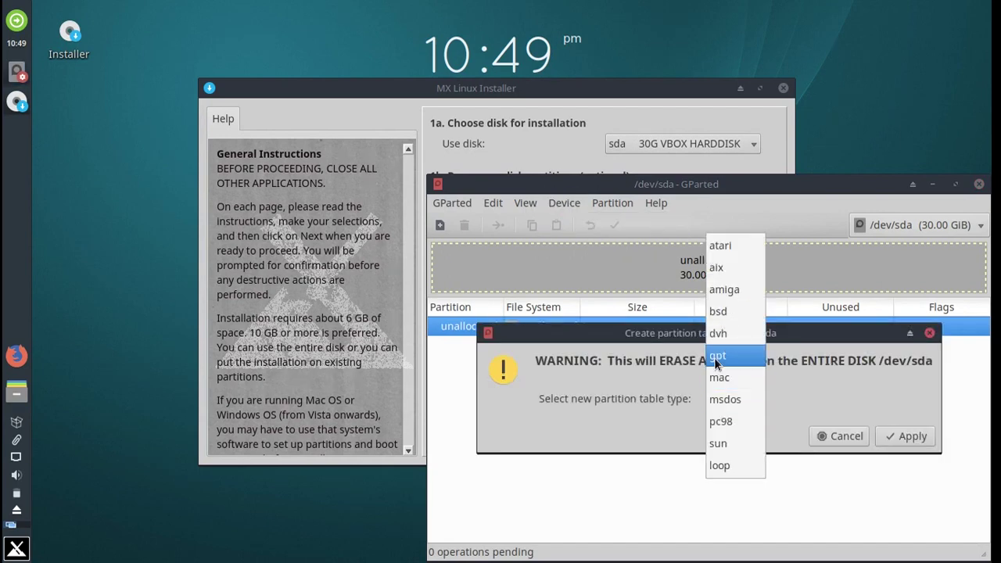
{"action": "left_click", "coordinate": [716, 361]}
{"action": "left_click", "coordinate": [907, 438]}
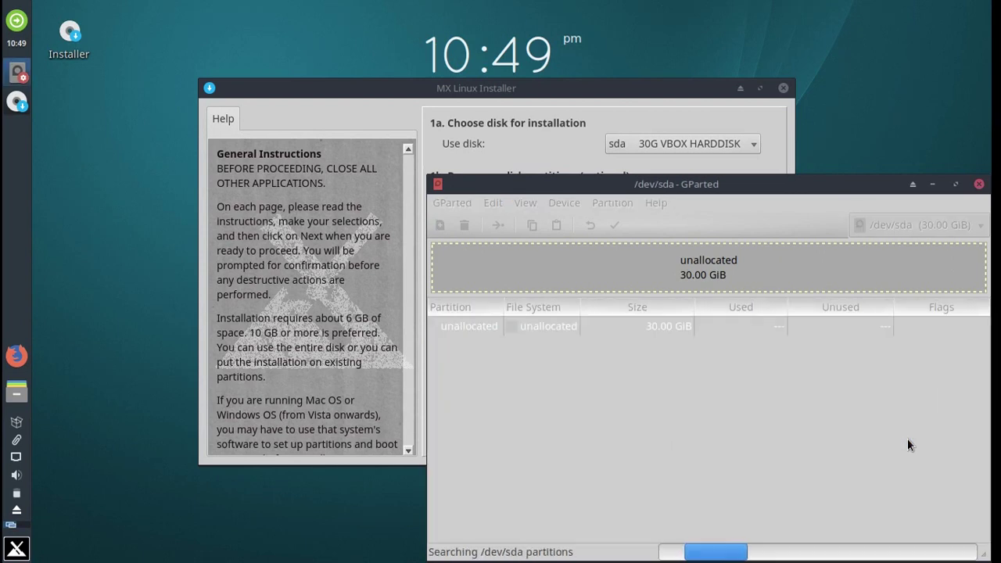
Create a 300 MiB fat32 partition at the start of /dev/sda and apply it to disk.
{"action": "right_click", "coordinate": [630, 329]}
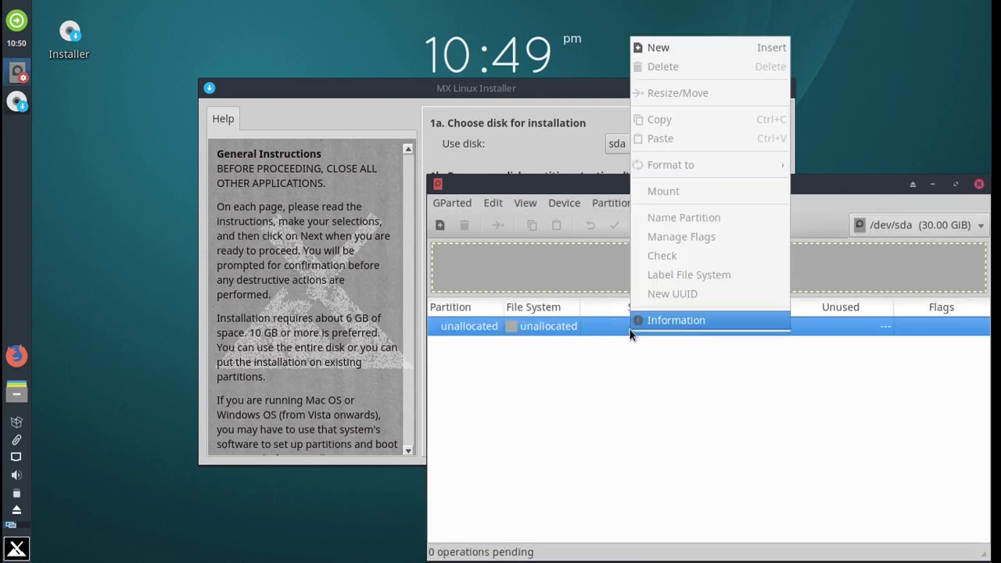
{"action": "left_click", "coordinate": [671, 52]}
{"action": "key", "text": "Tab"}
{"action": "type", "text": "300"}
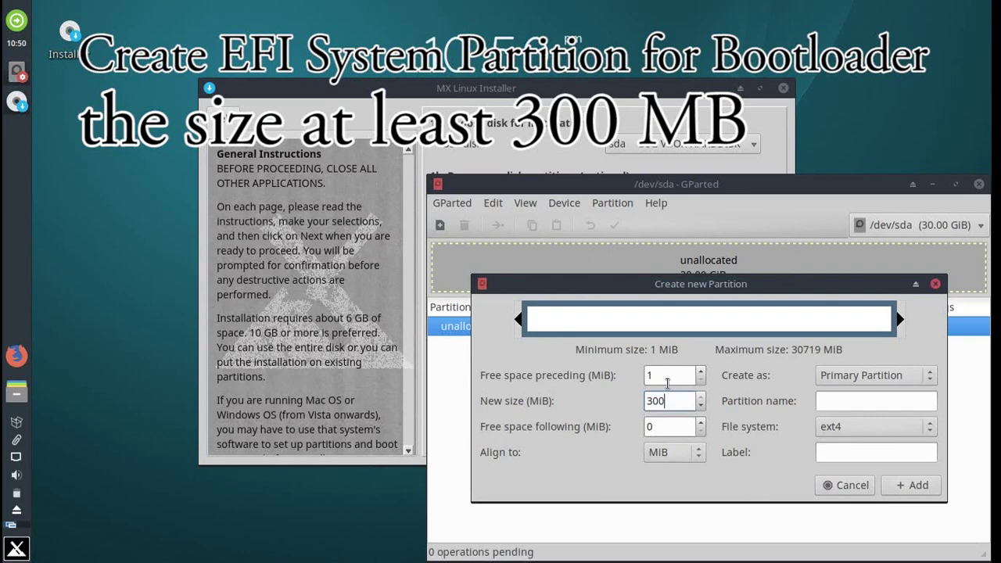
{"action": "left_click", "coordinate": [849, 430]}
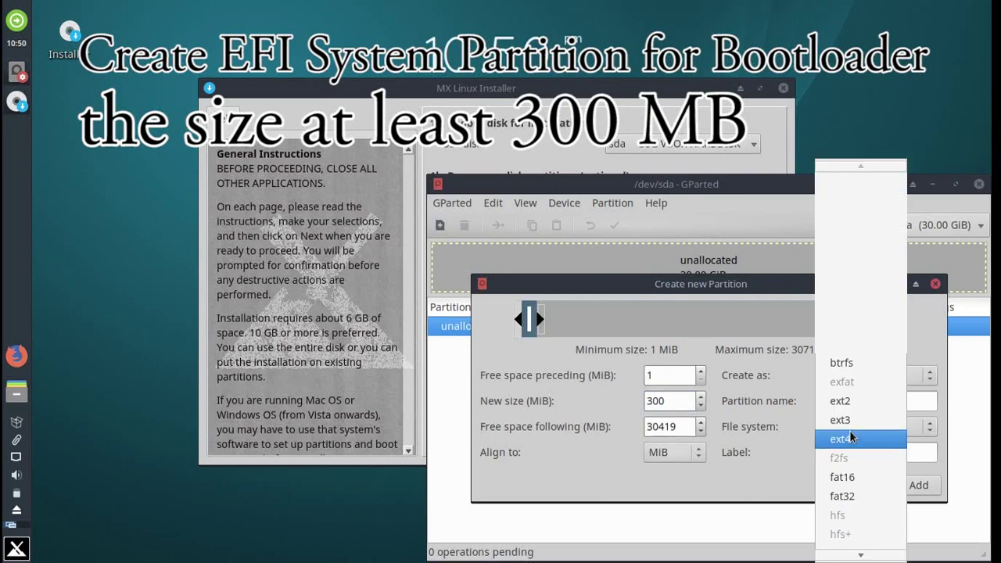
{"action": "left_click", "coordinate": [876, 495]}
{"action": "left_click", "coordinate": [921, 482]}
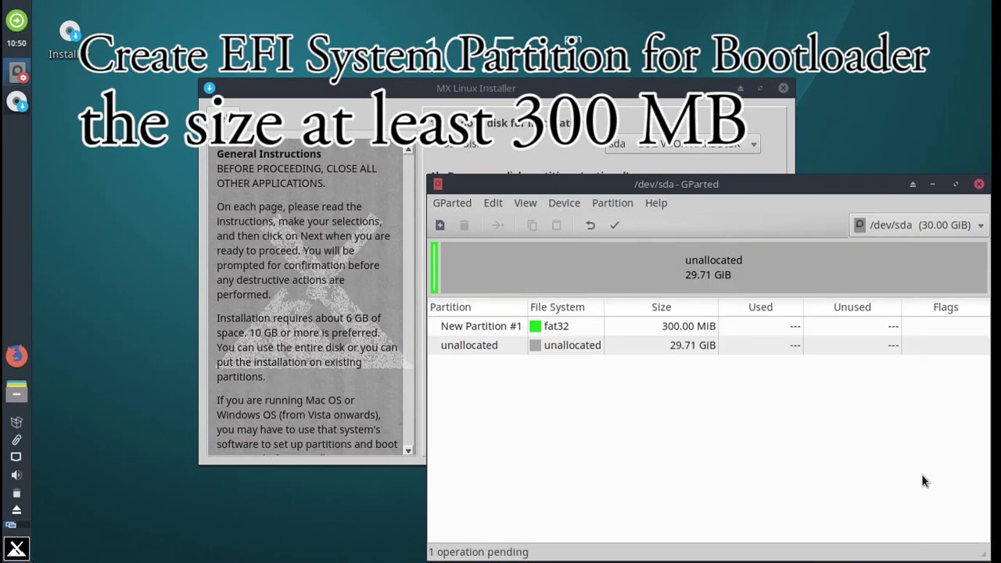
{"action": "left_click", "coordinate": [615, 225]}
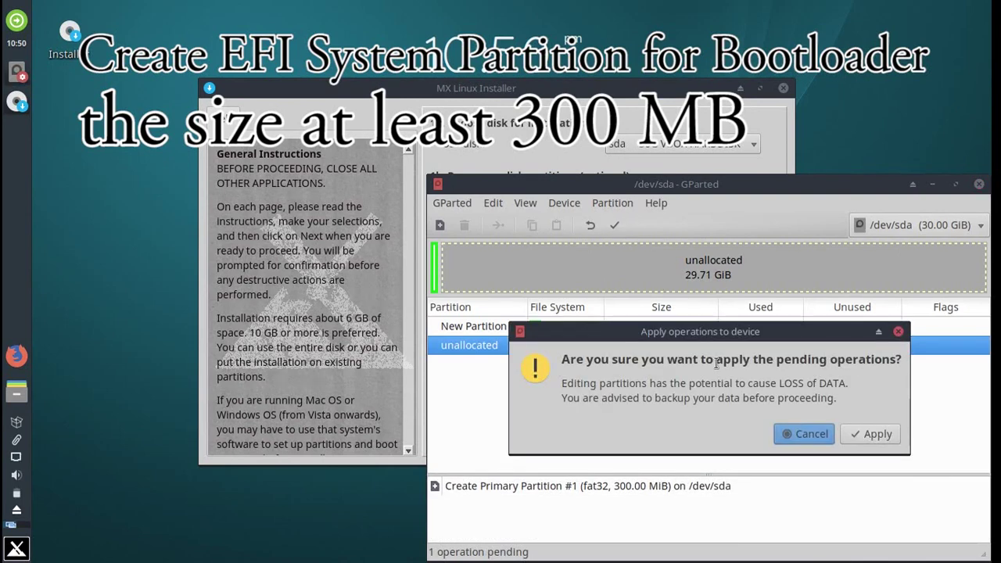
{"action": "left_click", "coordinate": [868, 433]}
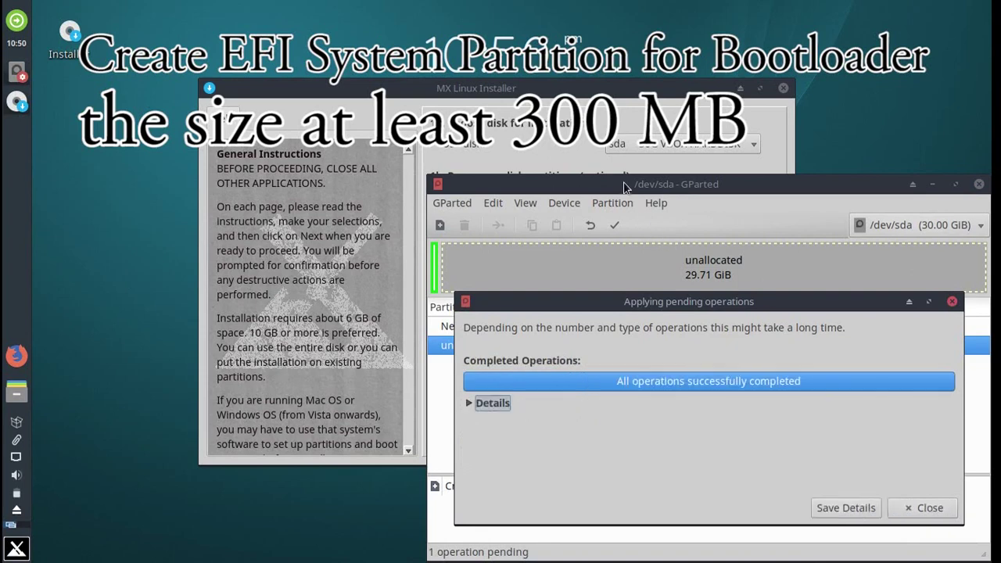
{"action": "left_click", "coordinate": [905, 506]}
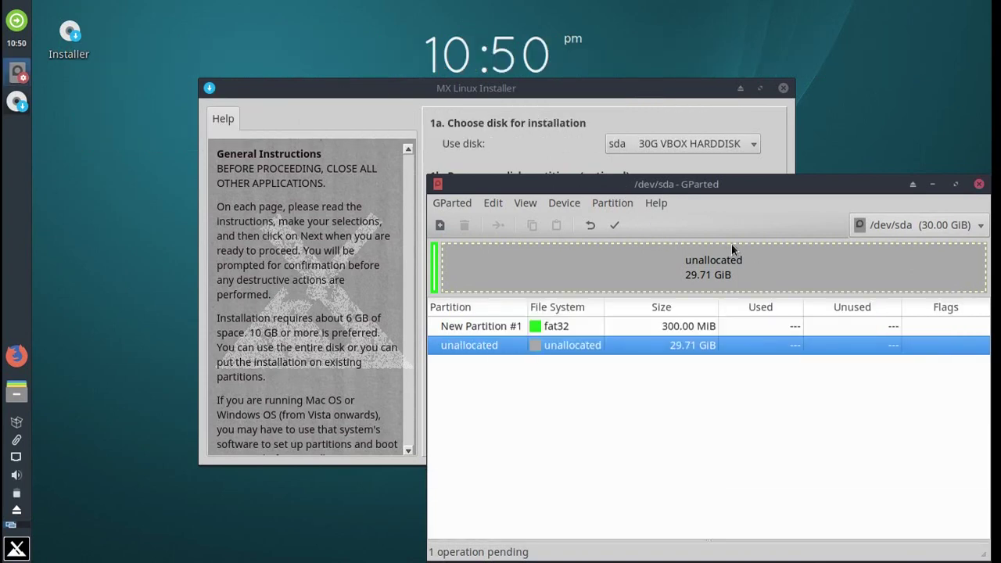
Set the boot and esp flags on the 300 MiB /dev/sda1 partition.
{"action": "left_click_drag", "start_coordinate": [672, 189], "coordinate": [468, 129]}
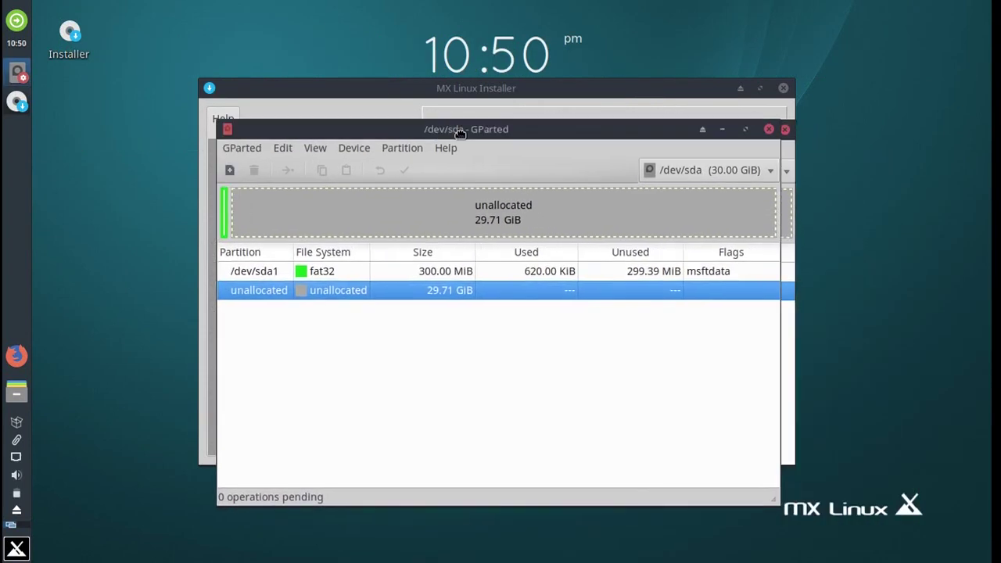
{"action": "left_click", "coordinate": [474, 271]}
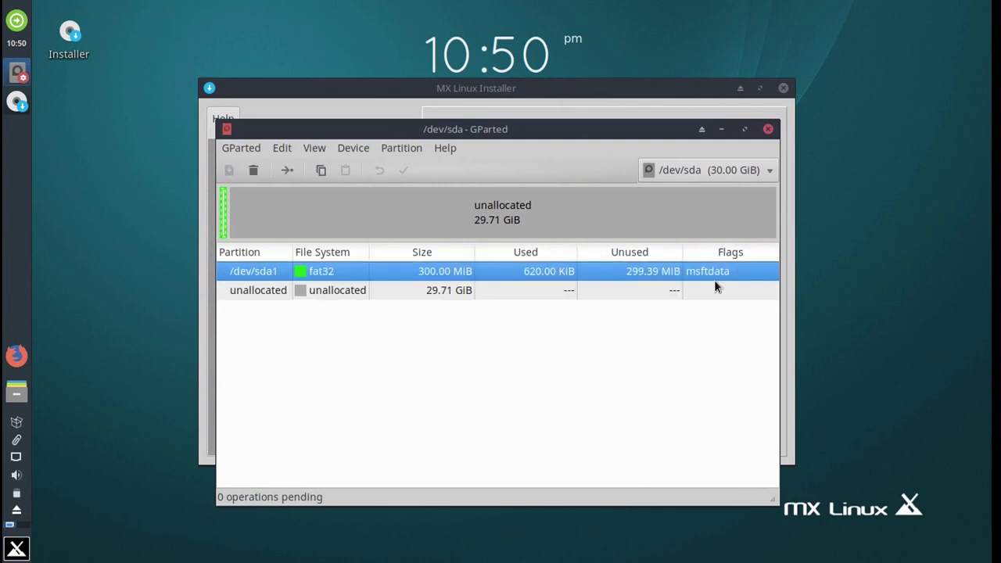
{"action": "right_click", "coordinate": [347, 270]}
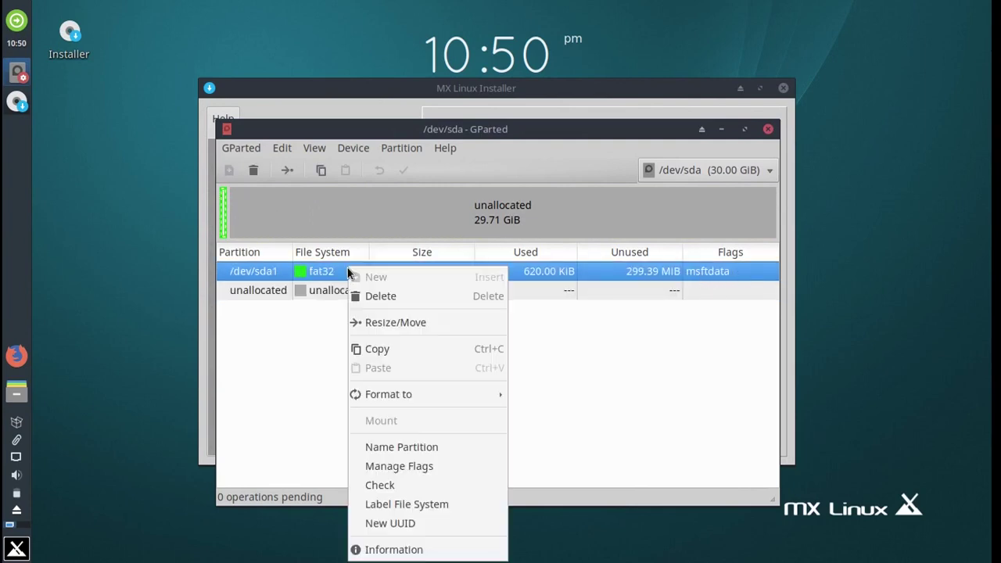
{"action": "left_click", "coordinate": [422, 466]}
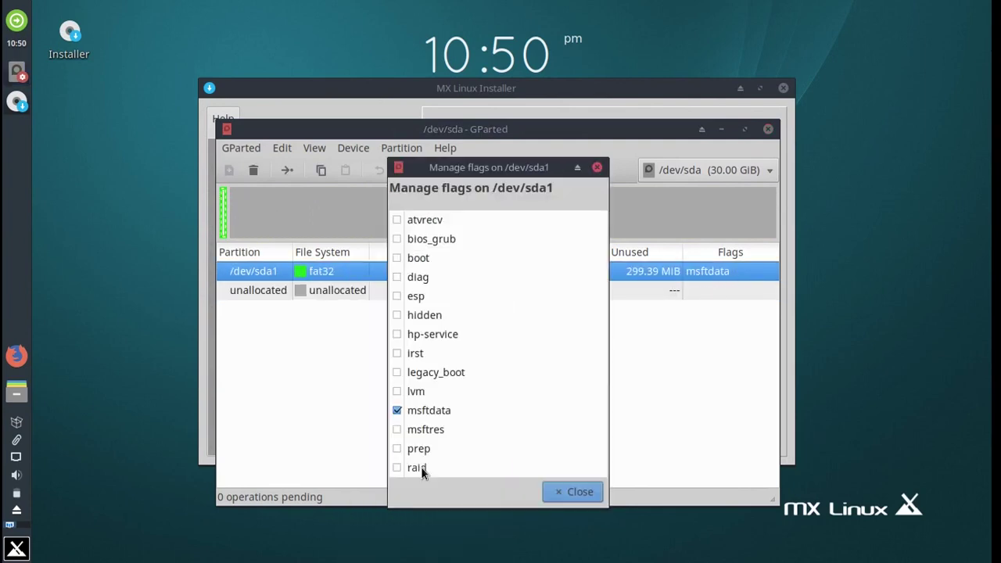
{"action": "left_click", "coordinate": [398, 298]}
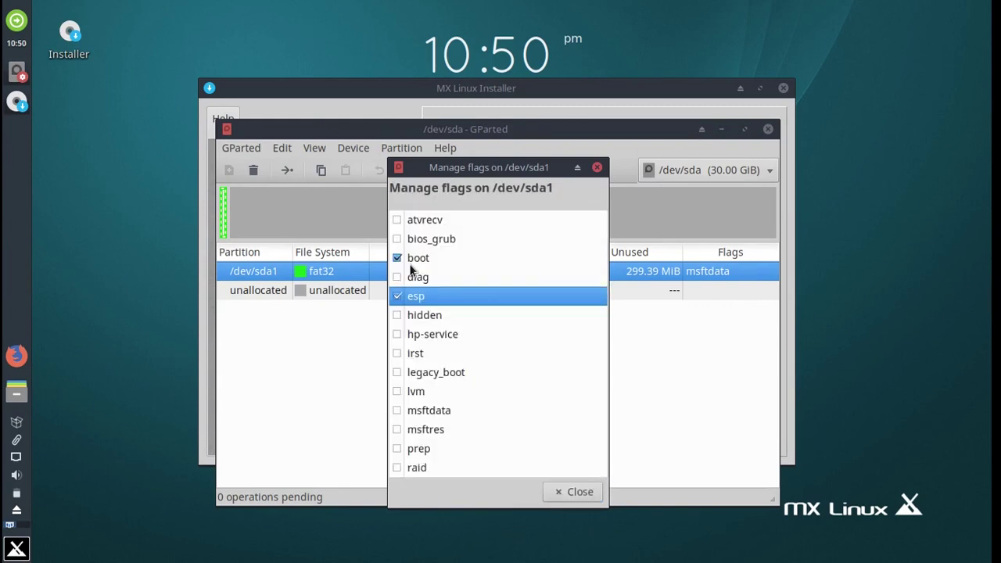
{"action": "left_click", "coordinate": [570, 492]}
{"action": "left_click", "coordinate": [472, 288]}
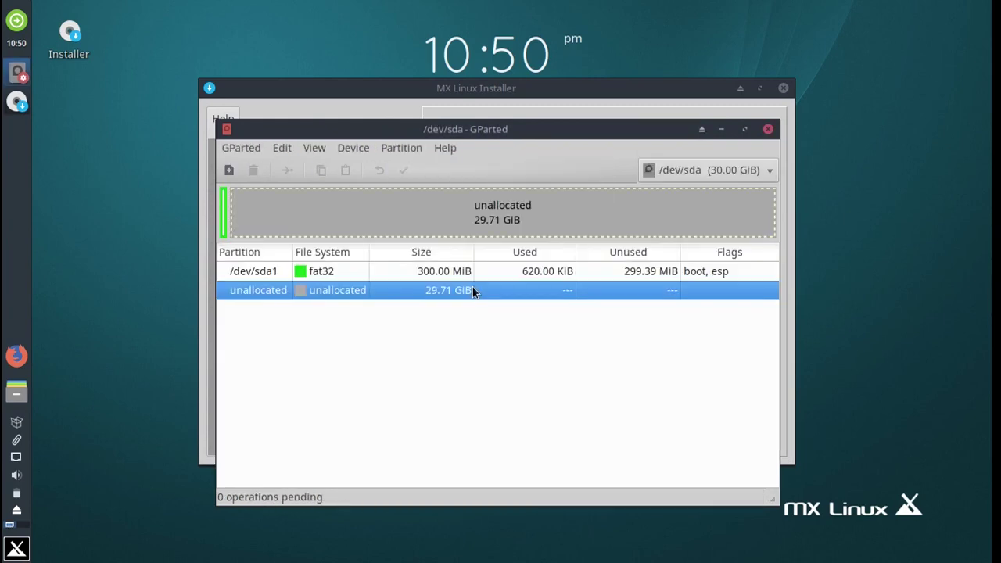
Queue a new 28419 MiB ext4 root partition in the unallocated space.
{"action": "right_click", "coordinate": [316, 290]}
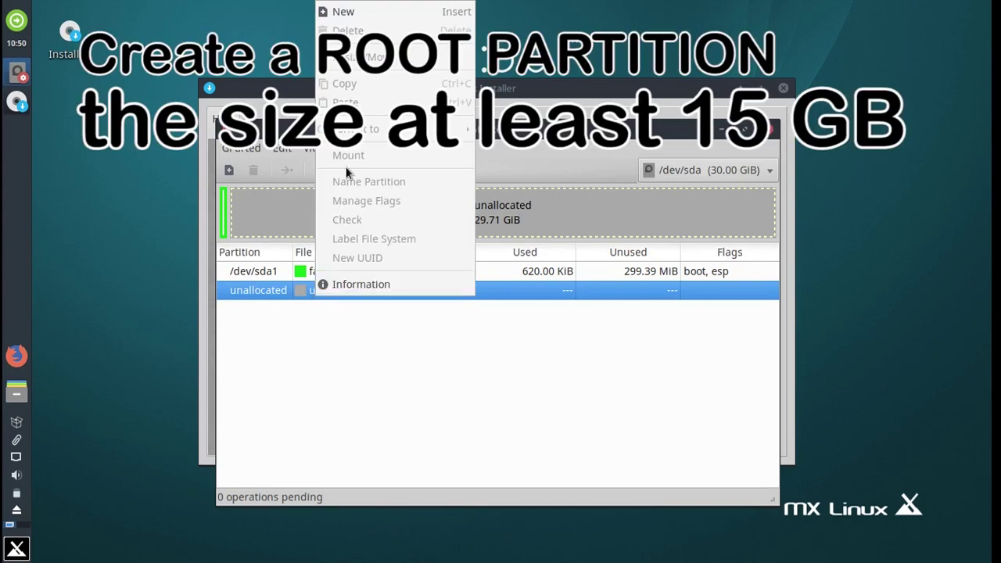
{"action": "left_click", "coordinate": [344, 12]}
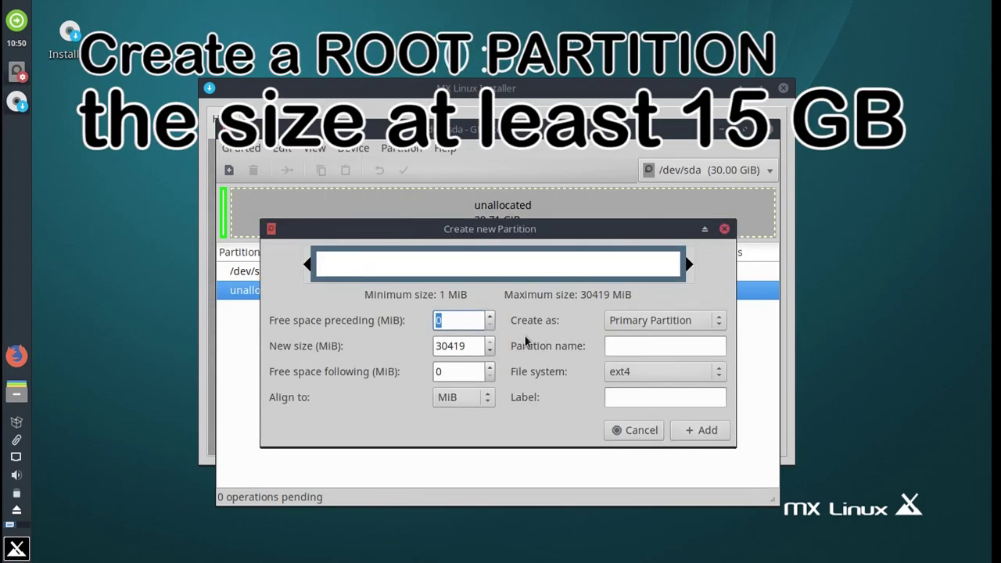
{"action": "left_click_drag", "start_coordinate": [471, 348], "coordinate": [454, 347]}
{"action": "left_click", "coordinate": [438, 346]}
{"action": "key", "text": "Delete"}
{"action": "key", "text": "Delete"}
{"action": "type", "text": "28"}
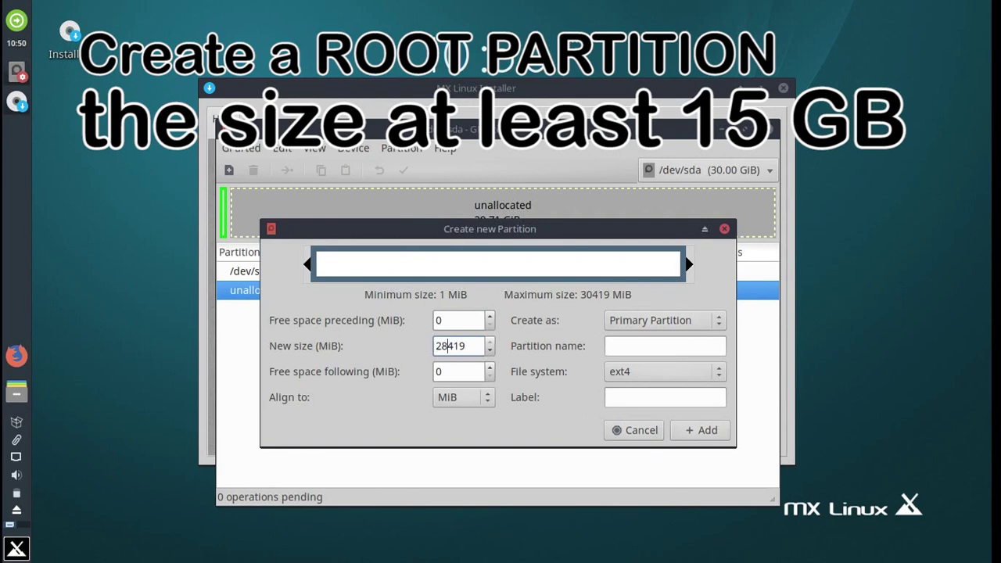
{"action": "left_click", "coordinate": [700, 432]}
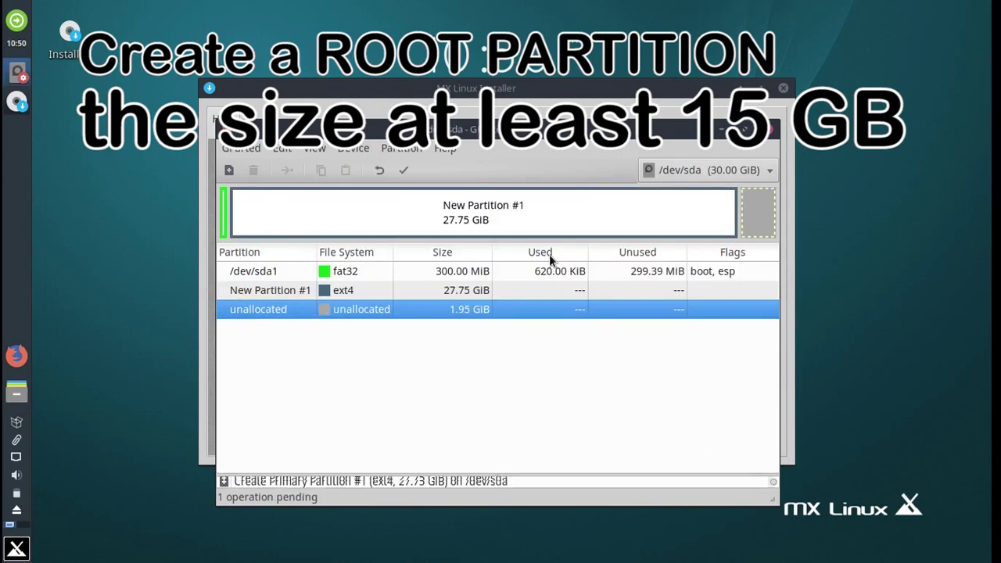
Apply the pending ext4 partition to disk, leaving 1.95 GiB unallocated.
{"action": "left_click", "coordinate": [403, 170]}
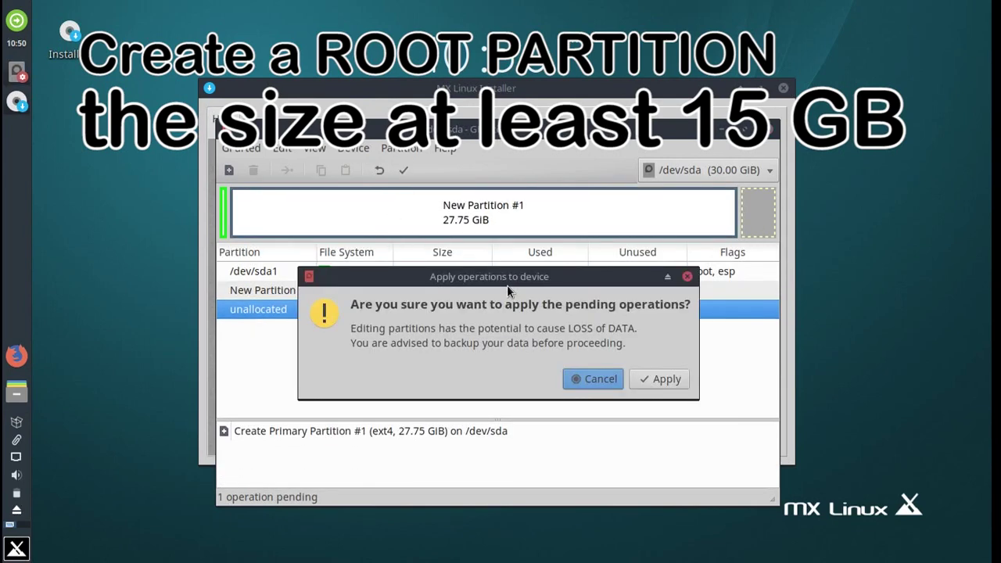
{"action": "left_click", "coordinate": [635, 378]}
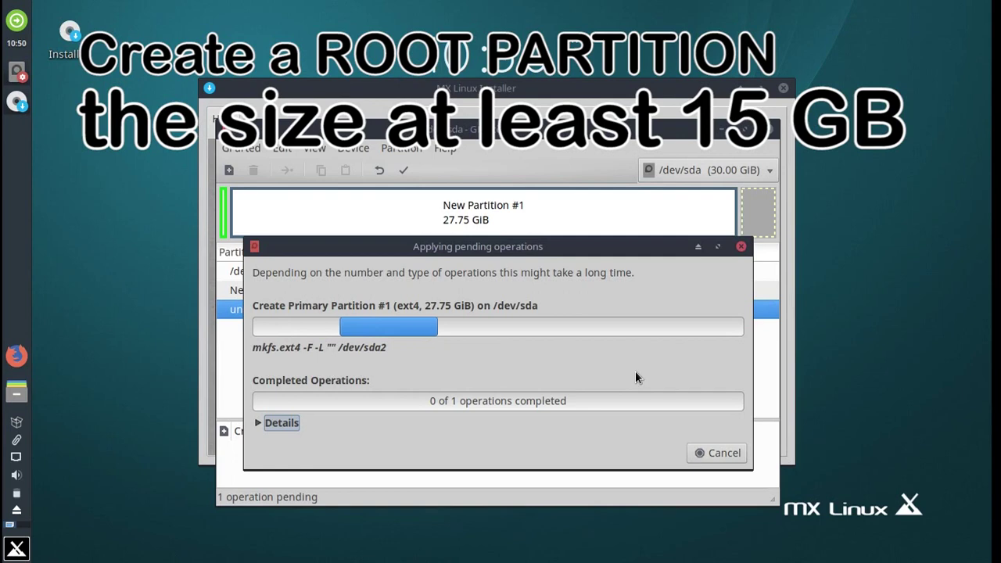
{"action": "left_click", "coordinate": [718, 461]}
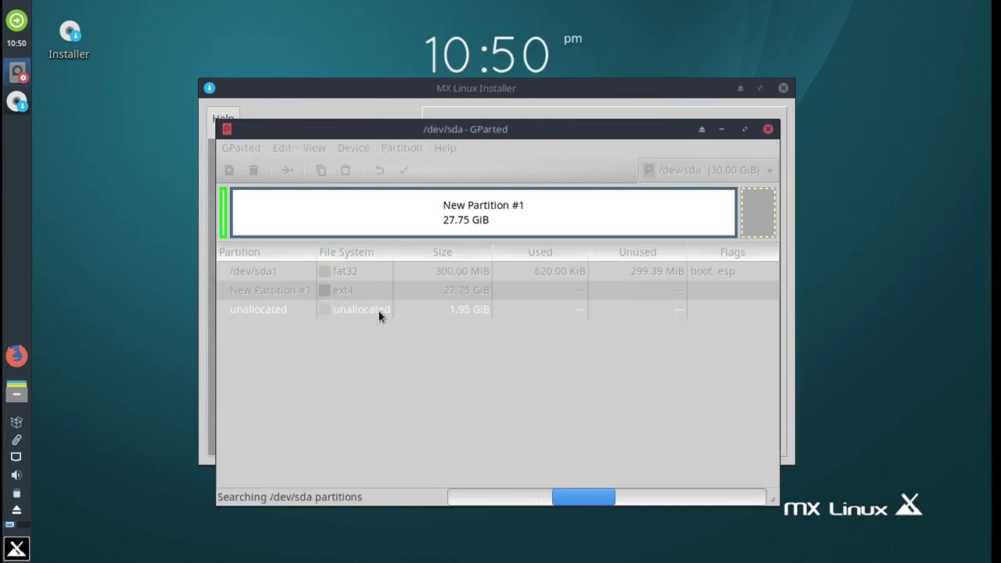
{"action": "left_click", "coordinate": [379, 313]}
{"action": "right_click", "coordinate": [380, 315]}
Add a 1.95 GiB linux-swap partition as sda3, apply it, and close GParted.
{"action": "left_click", "coordinate": [429, 25]}
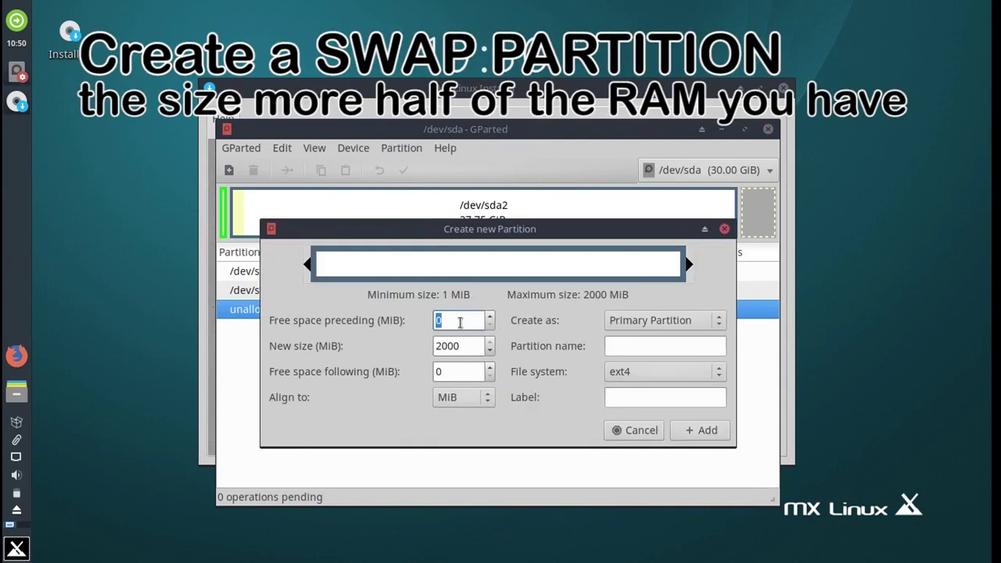
{"action": "left_click", "coordinate": [610, 365]}
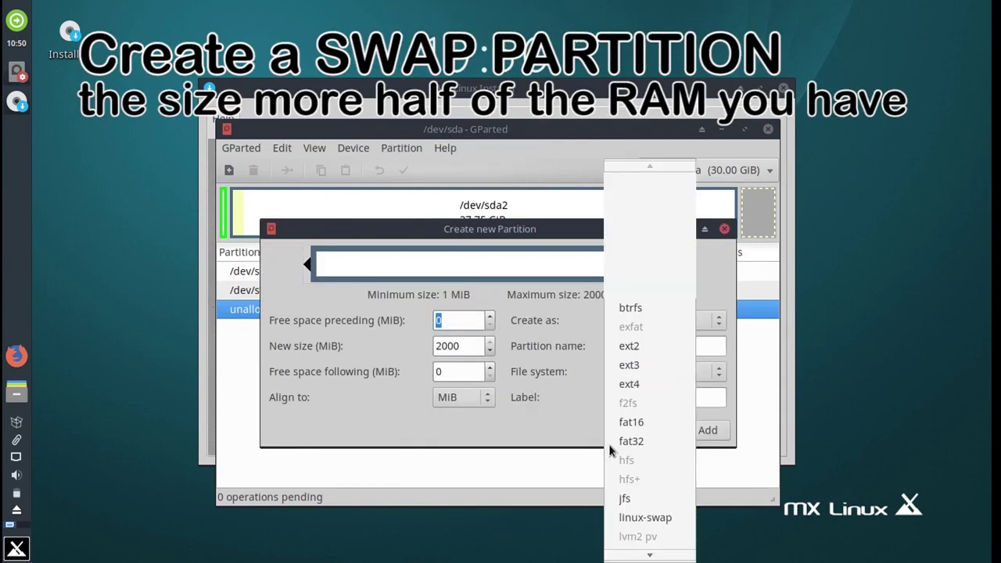
{"action": "left_click", "coordinate": [650, 519]}
{"action": "left_click", "coordinate": [690, 431]}
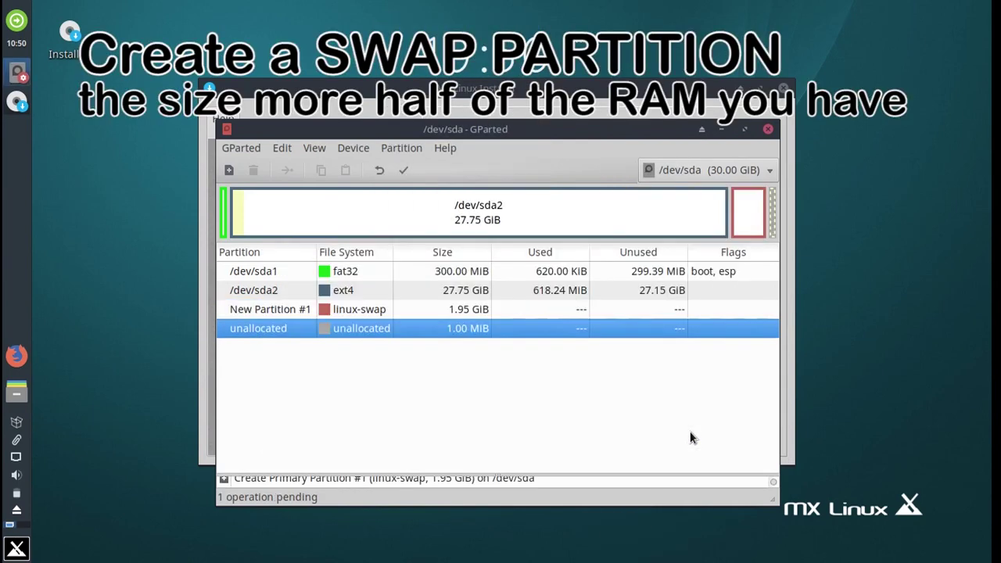
{"action": "left_click", "coordinate": [402, 172]}
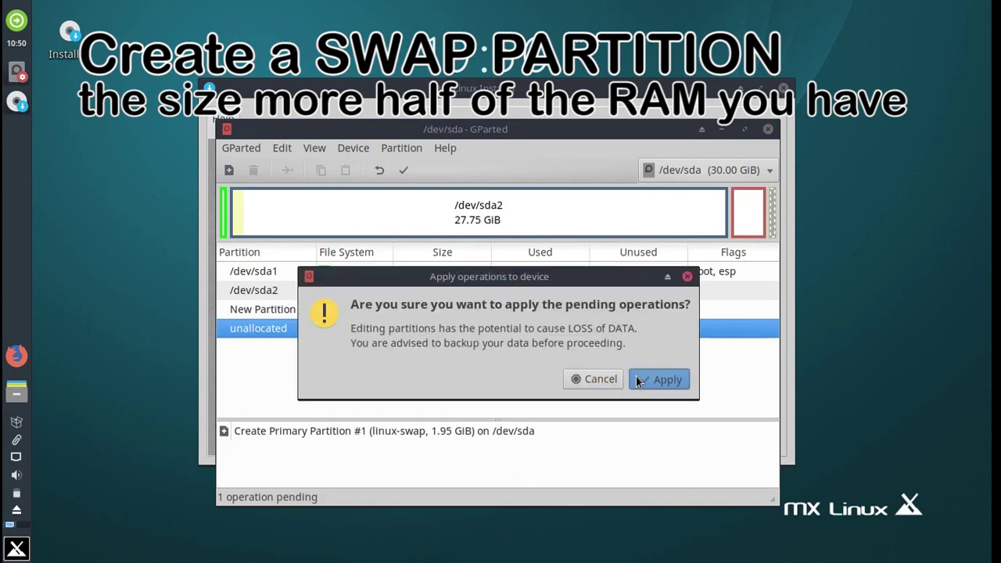
{"action": "left_click", "coordinate": [657, 379]}
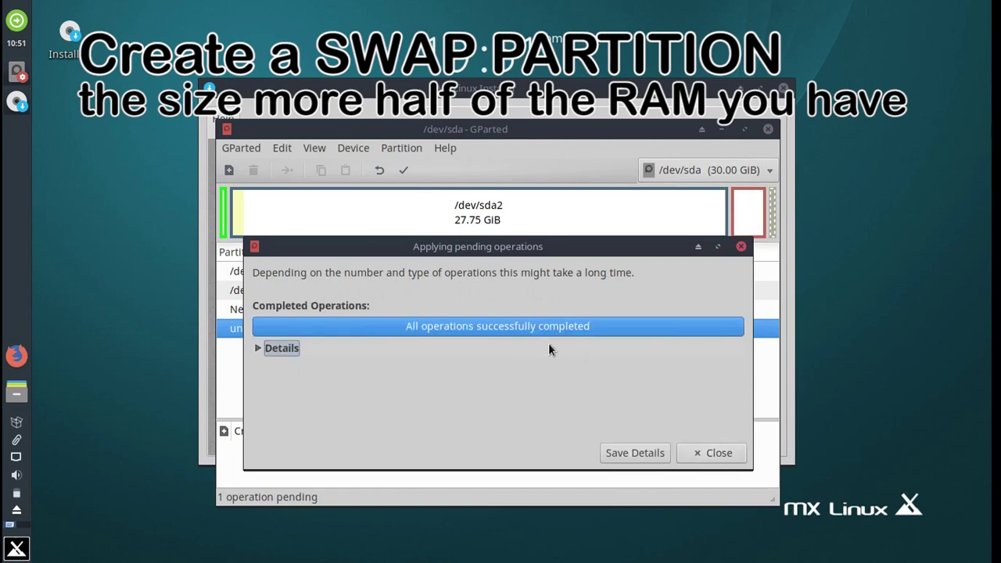
{"action": "left_click", "coordinate": [682, 450]}
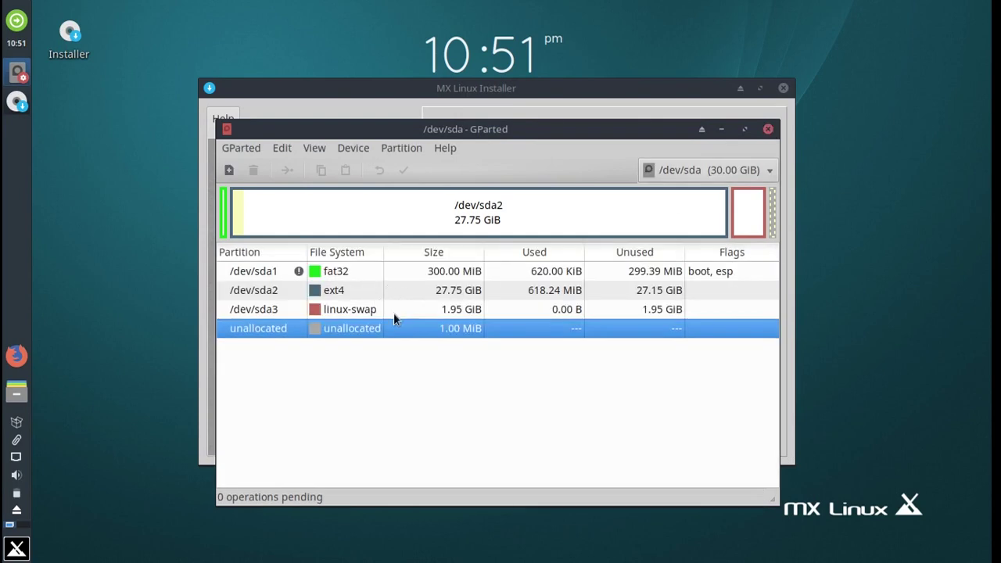
{"action": "left_click", "coordinate": [768, 129]}
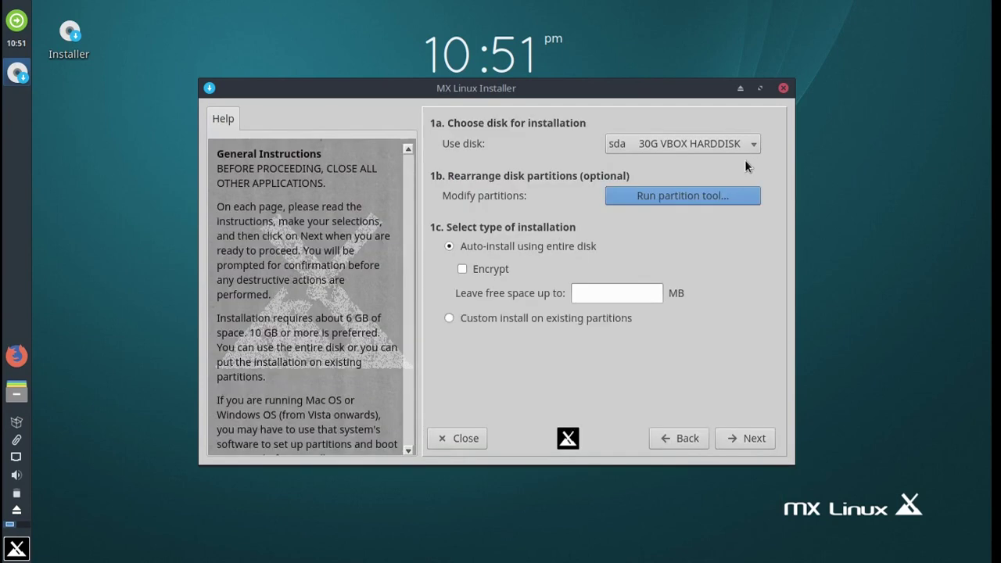
Choose a custom install with root on sda2, swap on sda3, home and boot on root.
{"action": "left_click", "coordinate": [483, 323]}
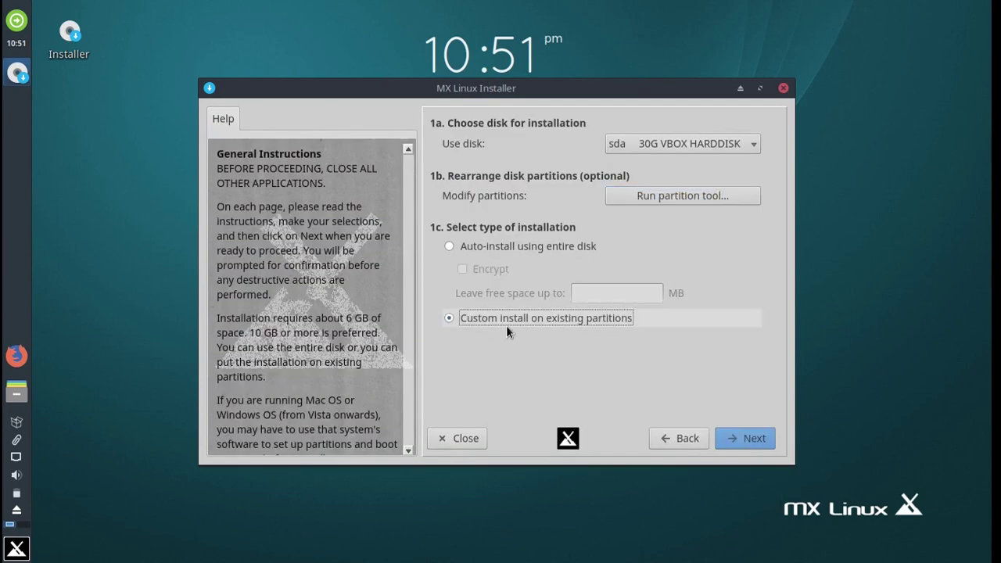
{"action": "left_click", "coordinate": [726, 436]}
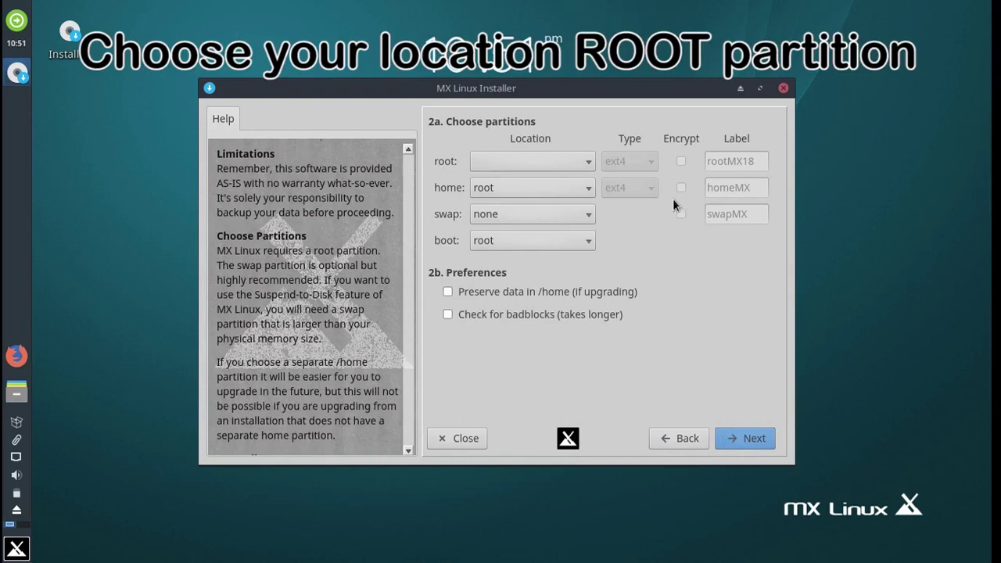
{"action": "left_click", "coordinate": [520, 164]}
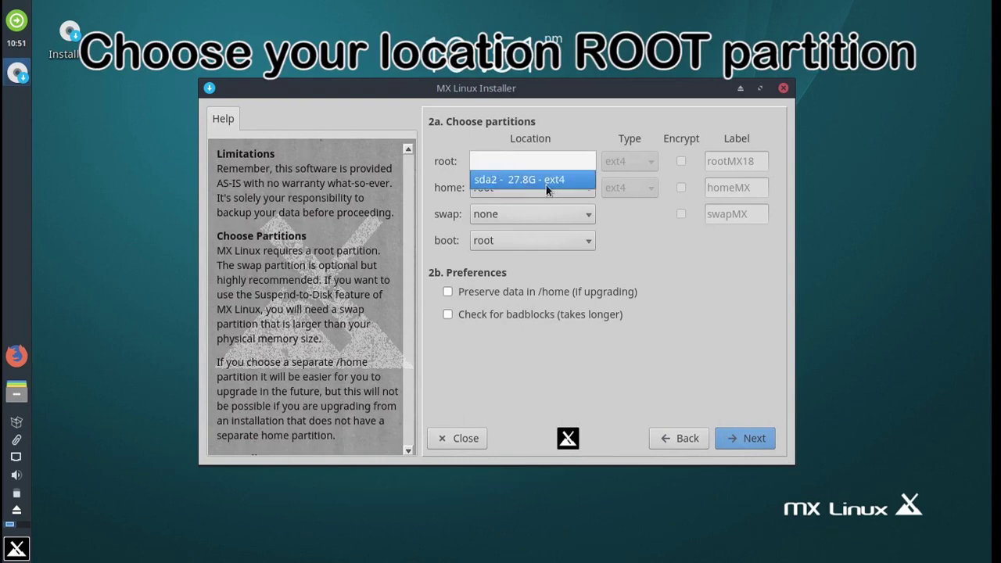
{"action": "left_click", "coordinate": [540, 180]}
{"action": "left_click", "coordinate": [516, 183]}
{"action": "left_click", "coordinate": [516, 187]}
{"action": "left_click", "coordinate": [482, 212]}
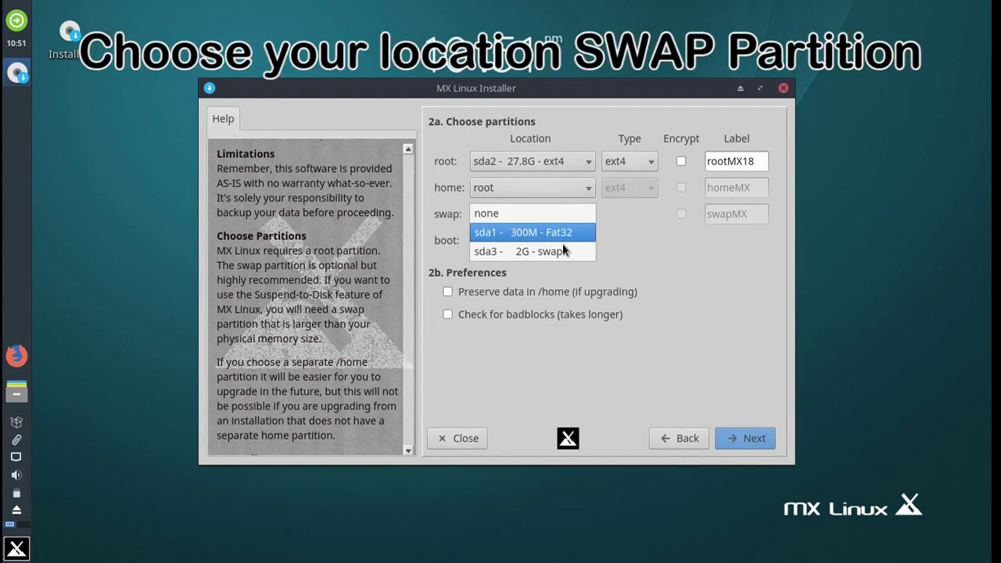
{"action": "left_click", "coordinate": [518, 252]}
{"action": "left_click", "coordinate": [491, 240]}
{"action": "left_click", "coordinate": [492, 241]}
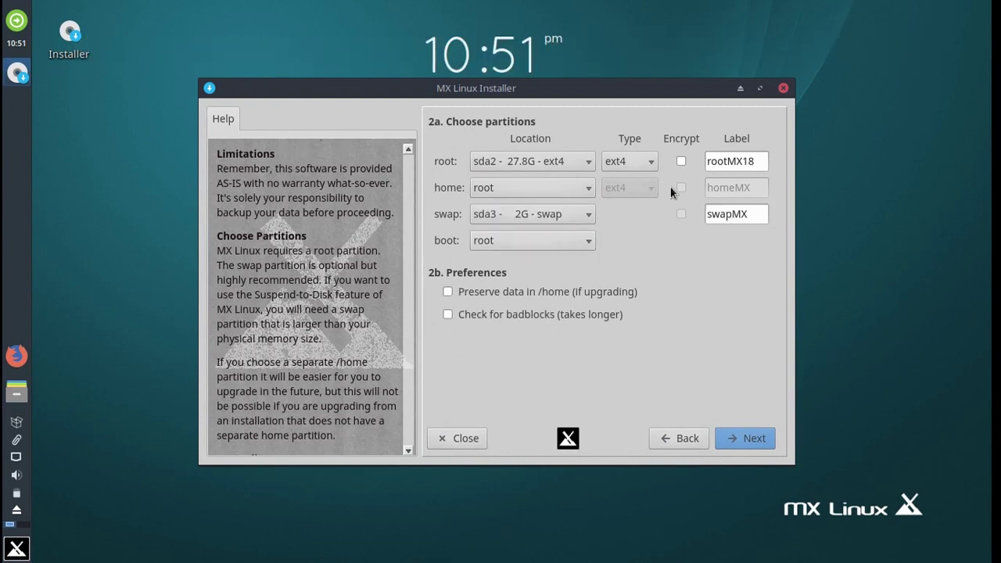
{"action": "left_click", "coordinate": [588, 248]}
{"action": "left_click", "coordinate": [586, 248]}
Format sda2, install MX Linux, and confirm GRUB installation to the ESP on sda1.
{"action": "left_click", "coordinate": [731, 436]}
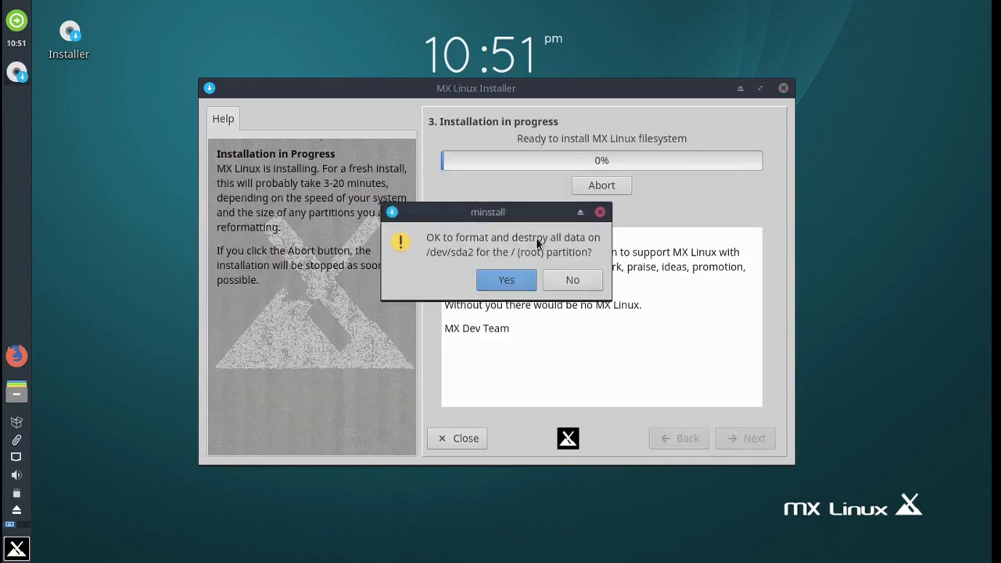
{"action": "left_click", "coordinate": [517, 281]}
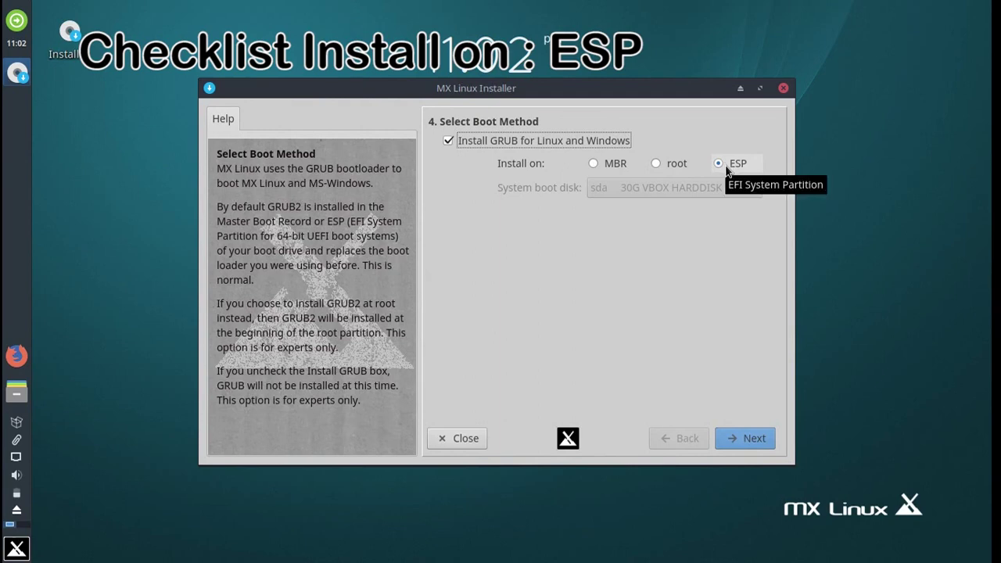
{"action": "left_click", "coordinate": [730, 436]}
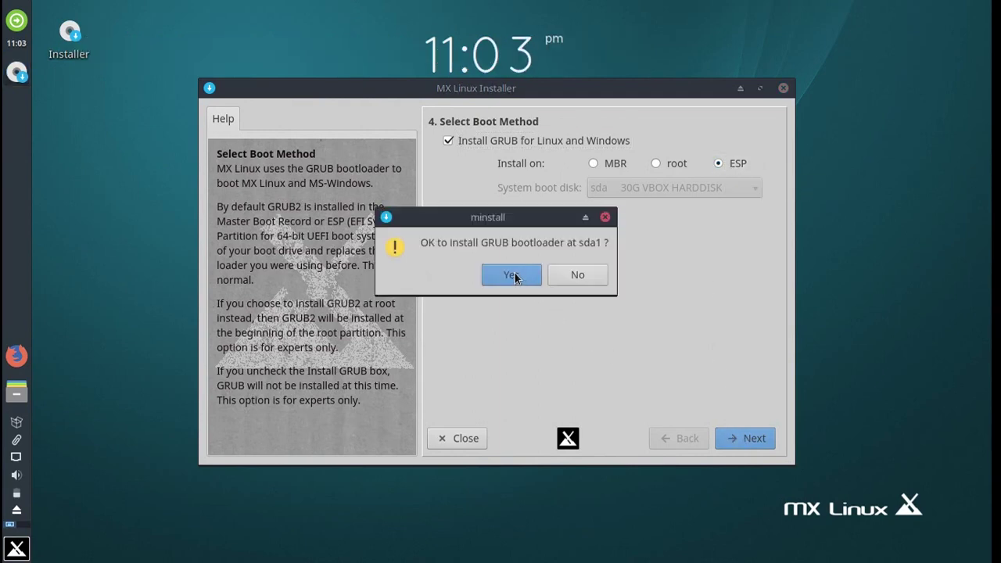
{"action": "left_click", "coordinate": [513, 276]}
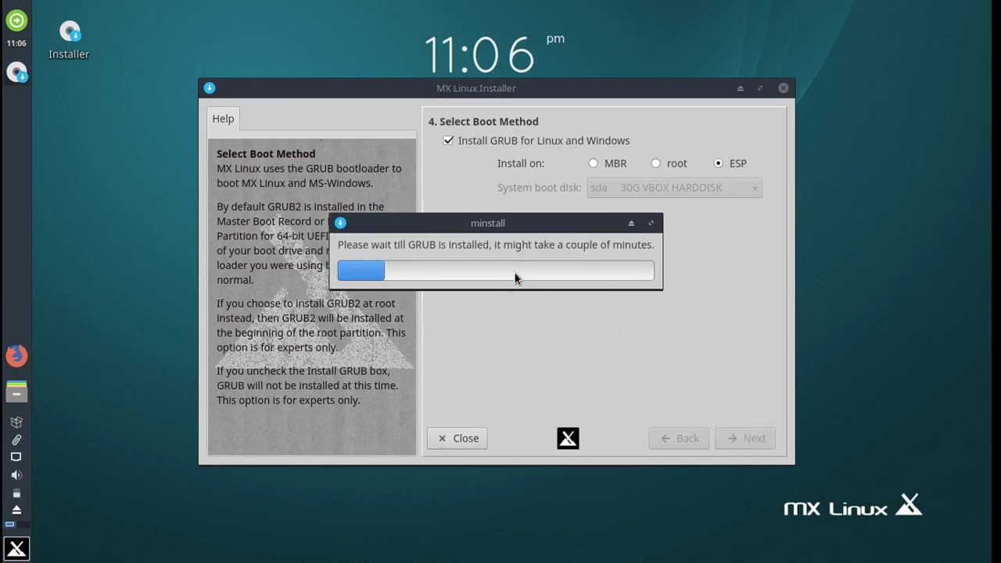
Name the computer MAD with the domain mad.dom.
{"action": "type", "text": "MAD"}
{"action": "key", "text": "BackSpace"}
{"action": "key", "text": "BackSpace"}
{"action": "key", "text": "BackSpace"}
{"action": "type", "text": "MAD"}
{"action": "left_click_drag", "start_coordinate": [657, 168], "coordinate": [588, 172]}
{"action": "type", "text": "mad"}
Set the timezone to Asia/Singapore with the 24-hour 13:57 clock format.
{"action": "left_click", "coordinate": [722, 439]}
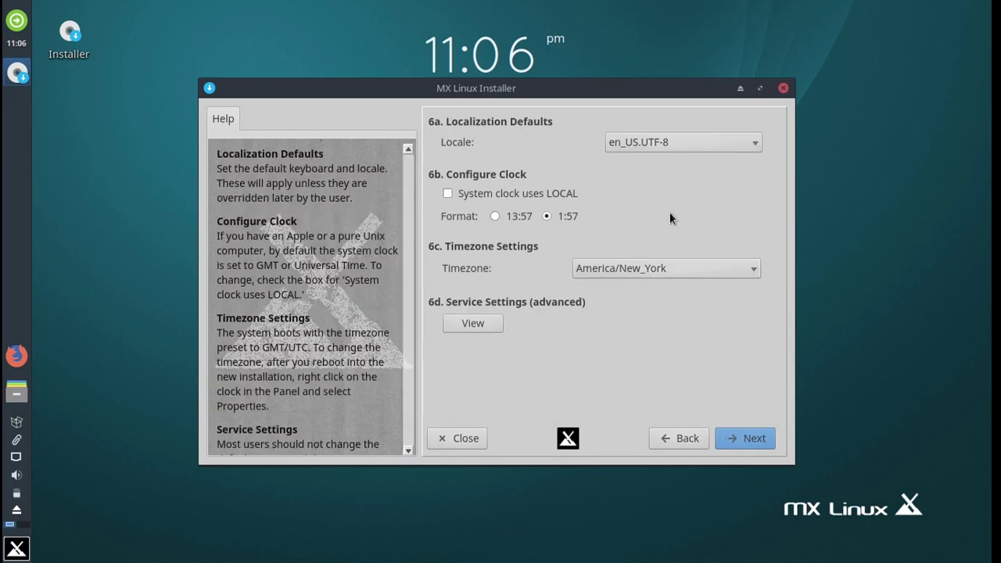
{"action": "left_click", "coordinate": [592, 265]}
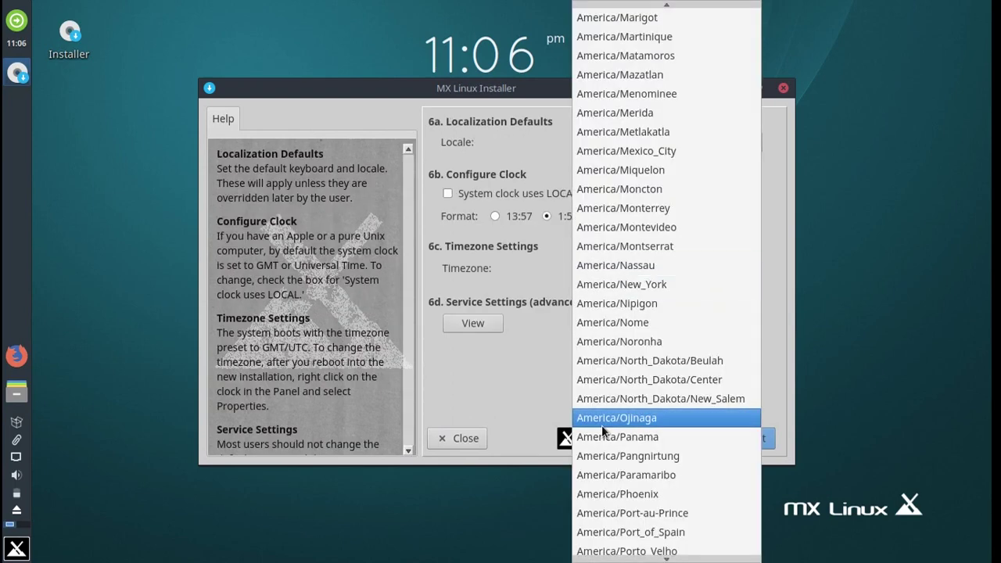
{"action": "scroll", "coordinate": [612, 505], "scroll_direction": "down", "scroll_amount": 20}
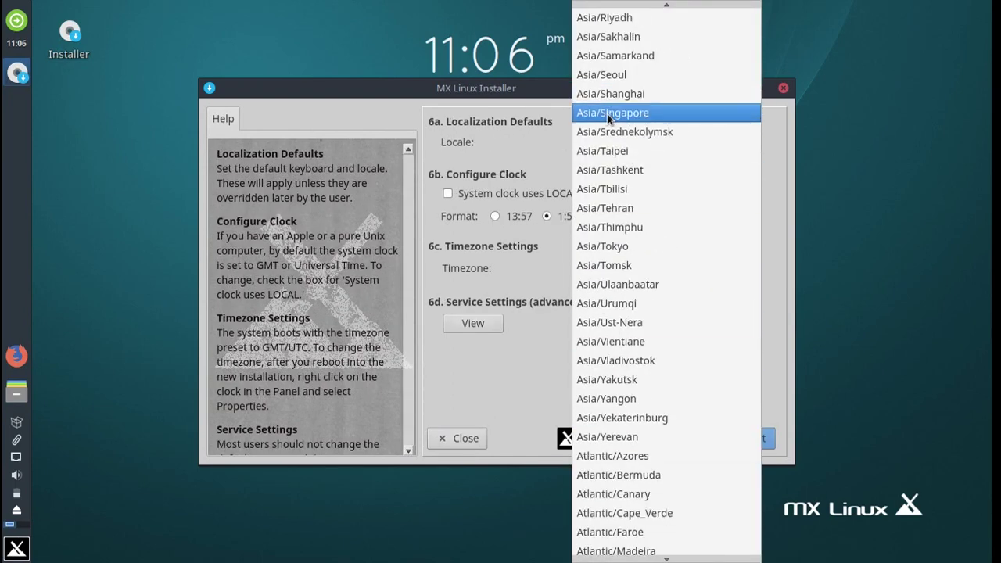
{"action": "left_click", "coordinate": [607, 113]}
{"action": "left_click", "coordinate": [505, 218]}
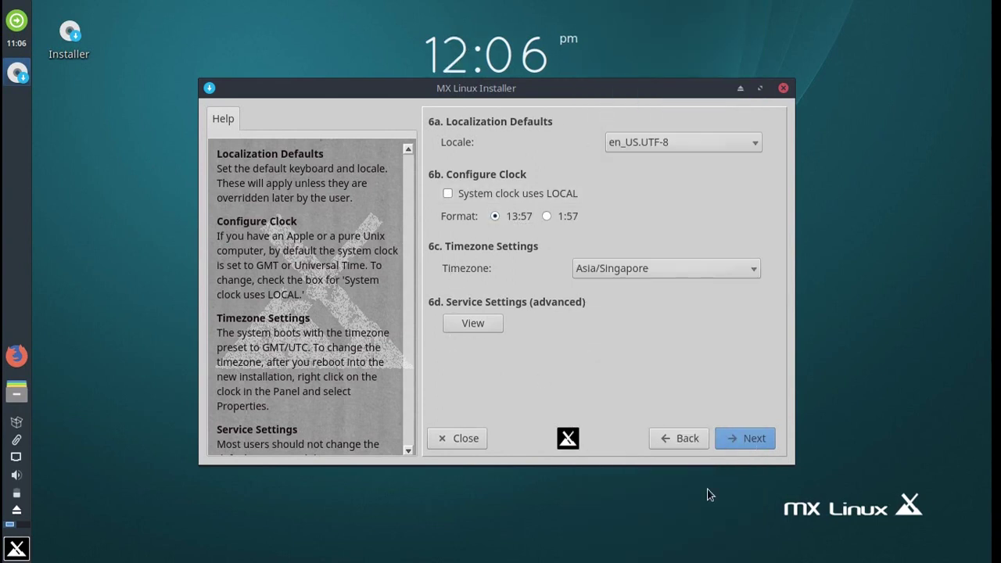
Enter the user's login name and set and confirm the user password.
{"action": "left_click", "coordinate": [734, 437]}
{"action": "type", "text": "mad"}
{"action": "key", "text": "Tab"}
{"action": "type", "text": "demo"}
{"action": "key", "text": "Tab"}
{"action": "type", "text": "demo"}
Set and confirm the root password, finish the installation, and reboot.
{"action": "left_click", "coordinate": [631, 245]}
{"action": "type", "text": "demo"}
{"action": "key", "text": "Tab"}
{"action": "type", "text": "demo"}
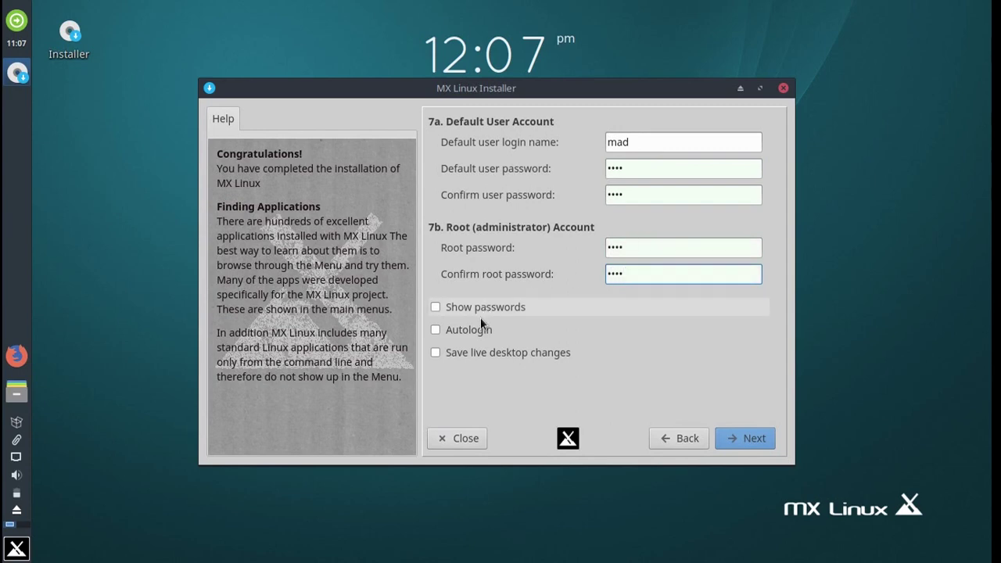
{"action": "left_click", "coordinate": [736, 437]}
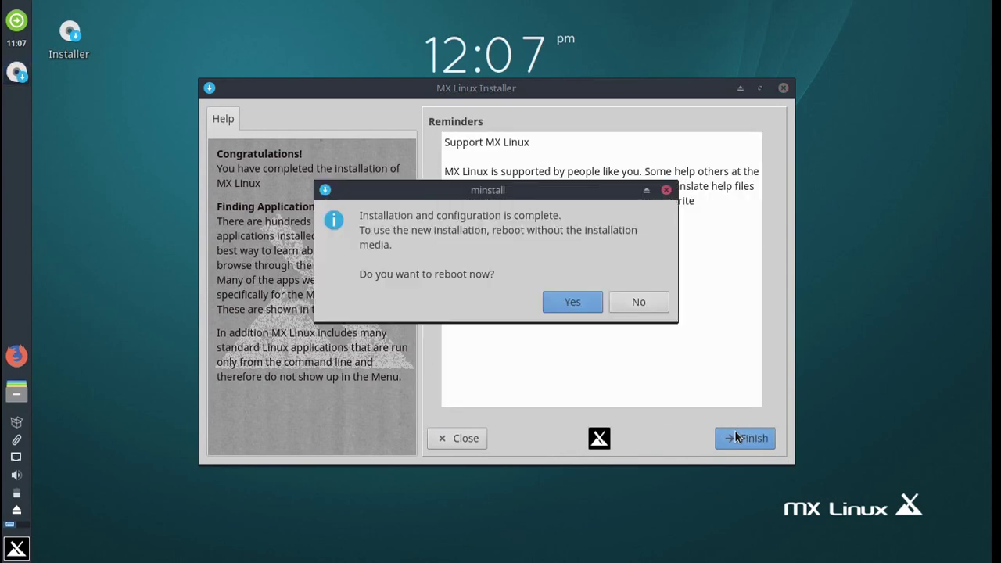
{"action": "left_click", "coordinate": [571, 302]}
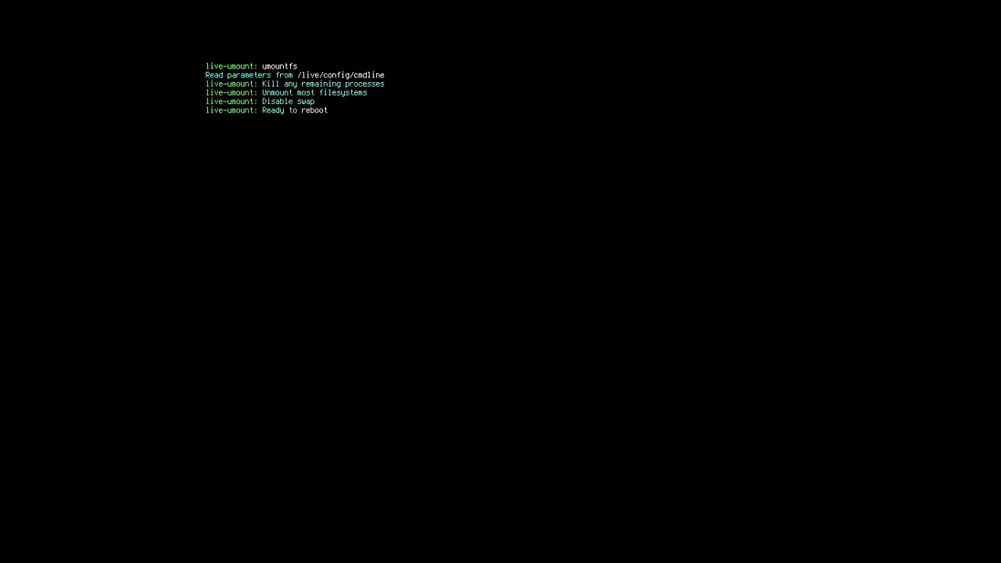
Reboot into the default GRUB entry and log in with the user's password to reach MX Welcome.
{"action": "key", "text": "Return"}
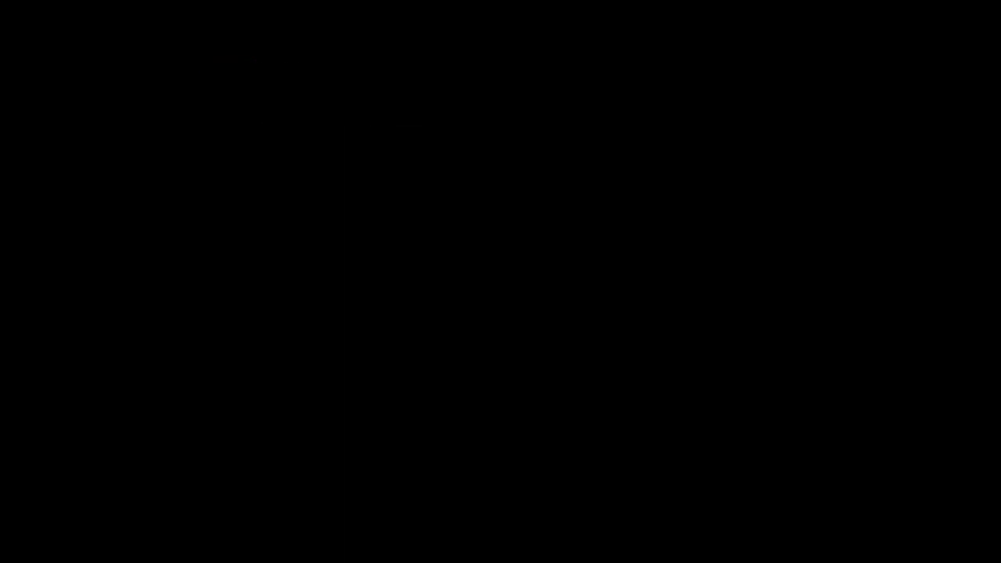
{"action": "key", "text": "Return"}
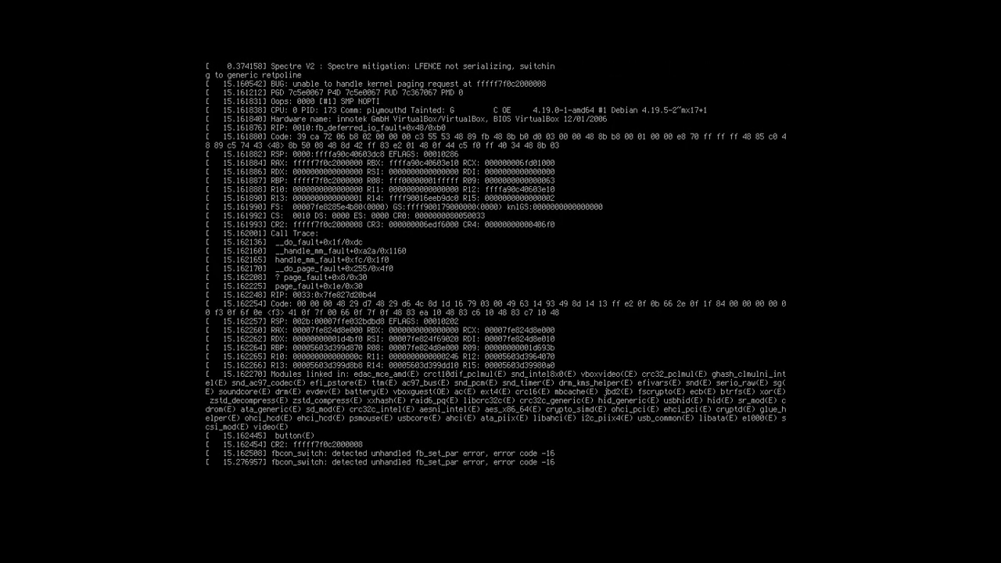
{"action": "type", "text": "demo"}
{"action": "key", "text": "Return"}
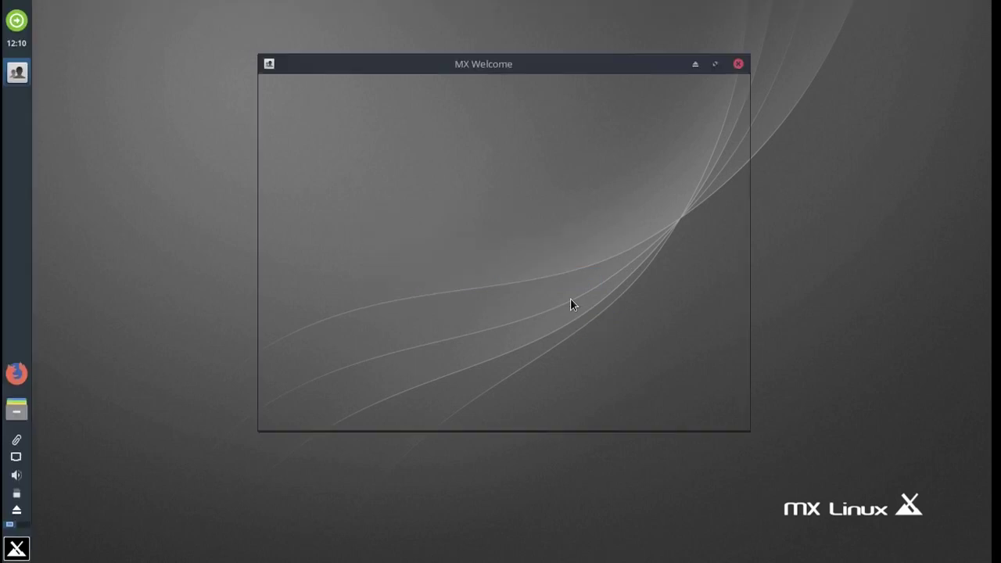